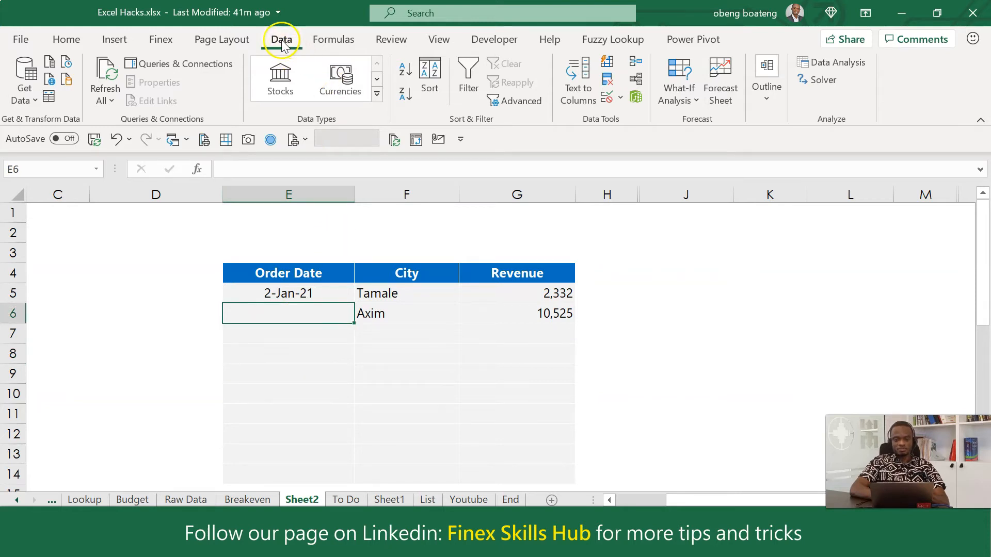
pyautogui.click(618, 101)
pyautogui.click(656, 121)
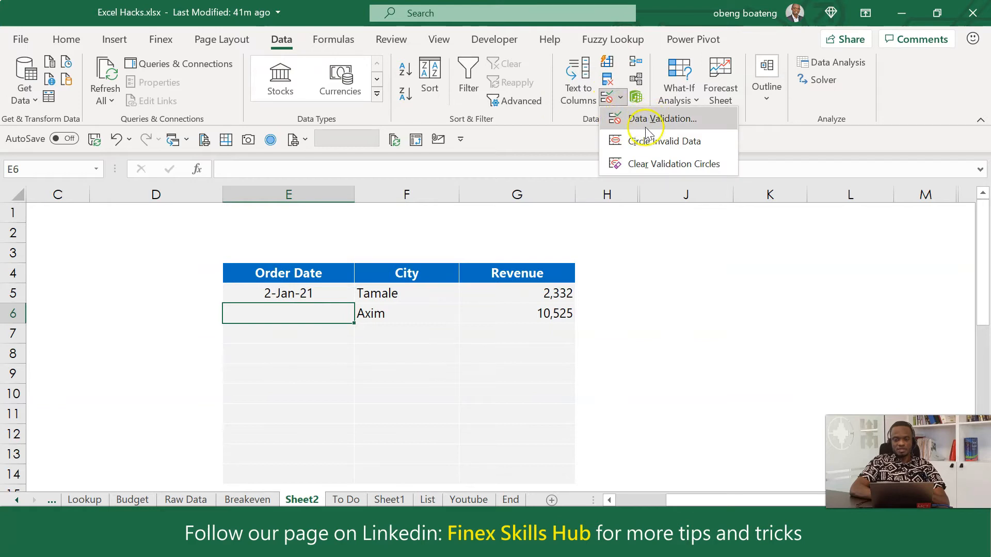
pyautogui.click(646, 124)
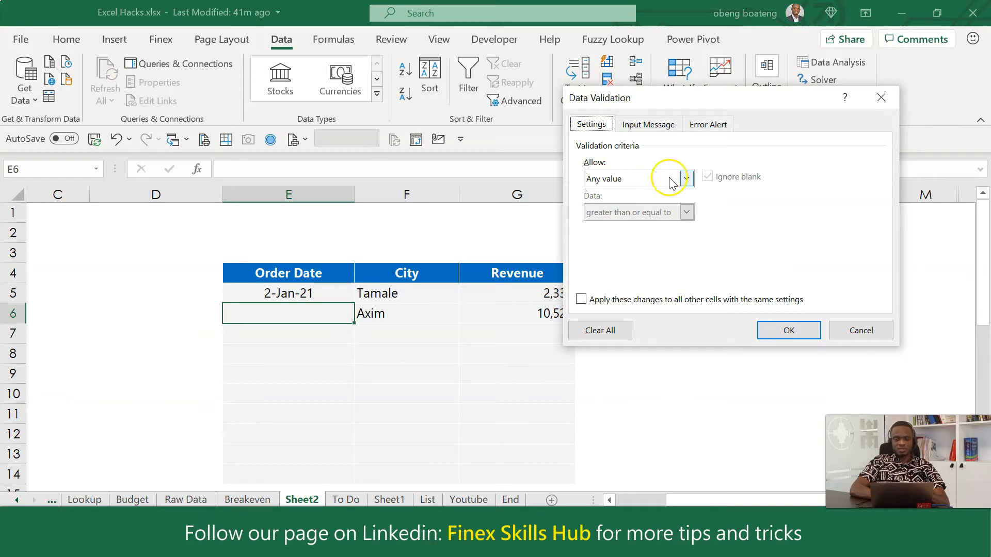
pyautogui.click(686, 178)
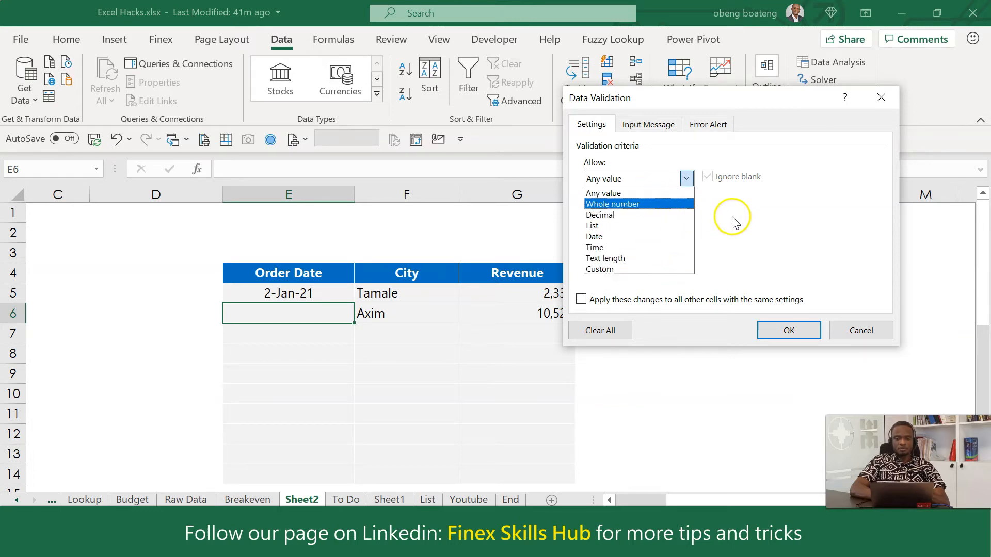
pyautogui.click(852, 329)
pyautogui.click(854, 331)
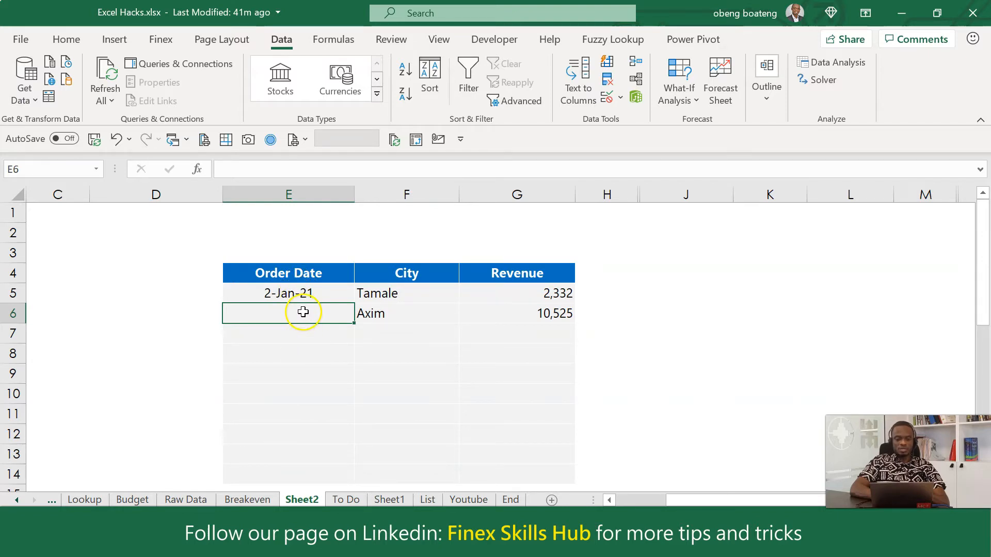
pyautogui.moveTo(303, 321); pyautogui.dragTo(299, 468)
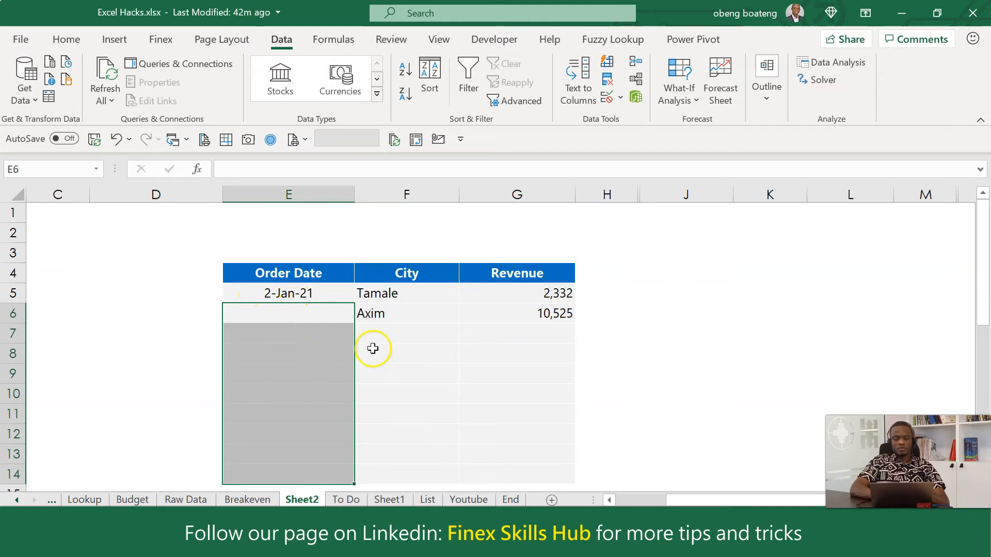
pyautogui.click(419, 349)
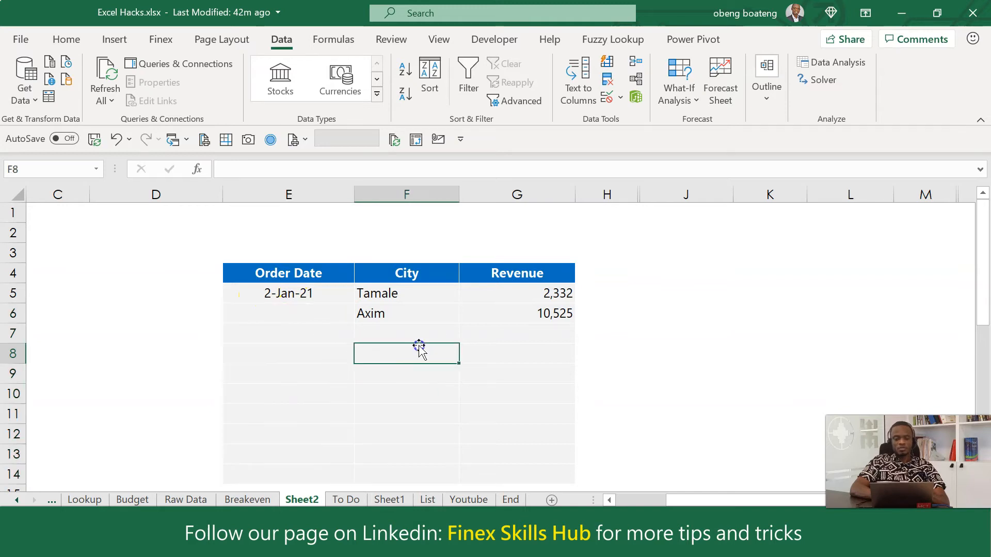
pyautogui.click(289, 294)
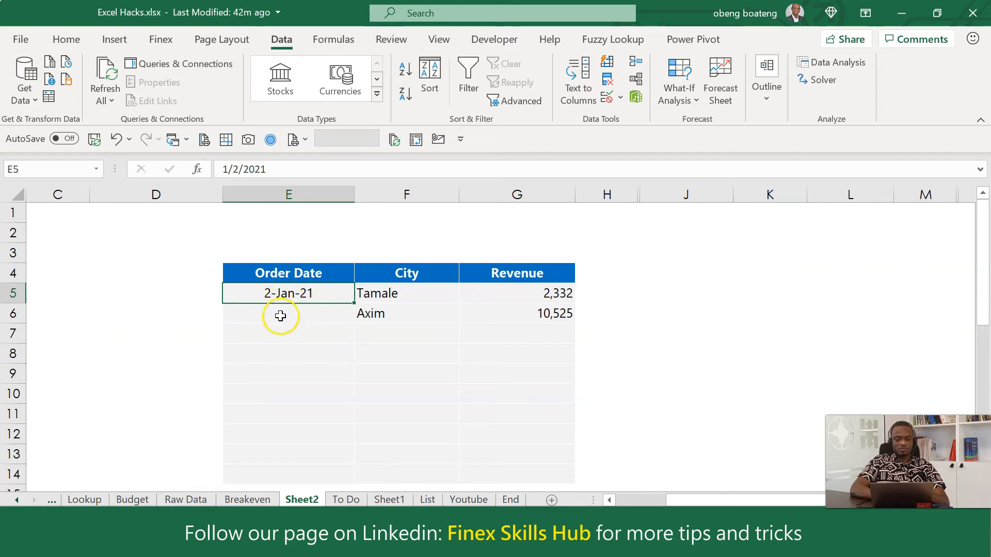
# - Start a data validation rule on cells E6:E14 that allows only dates greater than or equal to a start date
pyautogui.click(280, 311)
pyautogui.moveTo(280, 312); pyautogui.dragTo(278, 474)
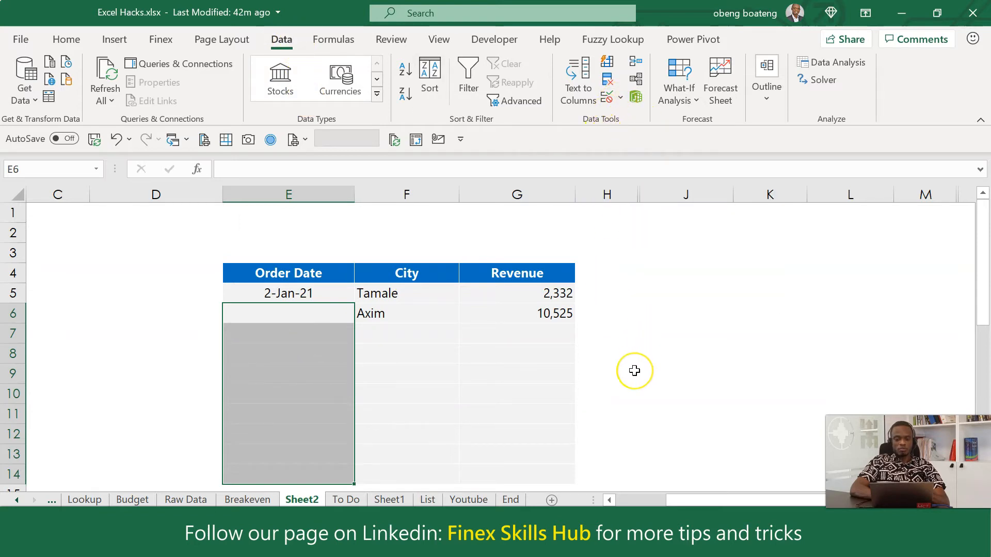
pyautogui.hotkey('alt', 'd')
pyautogui.press('l')
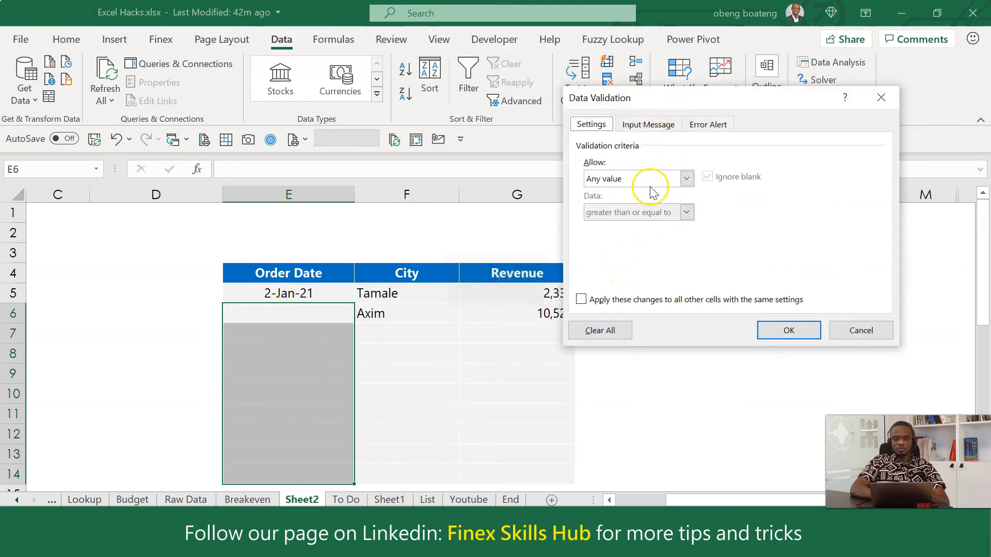
pyautogui.click(686, 178)
pyautogui.click(651, 236)
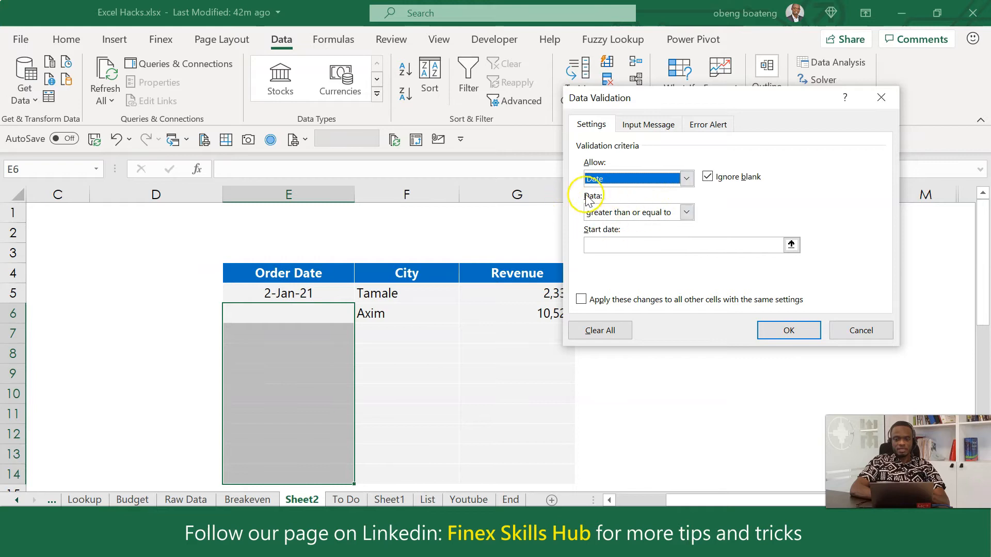
pyautogui.click(685, 212)
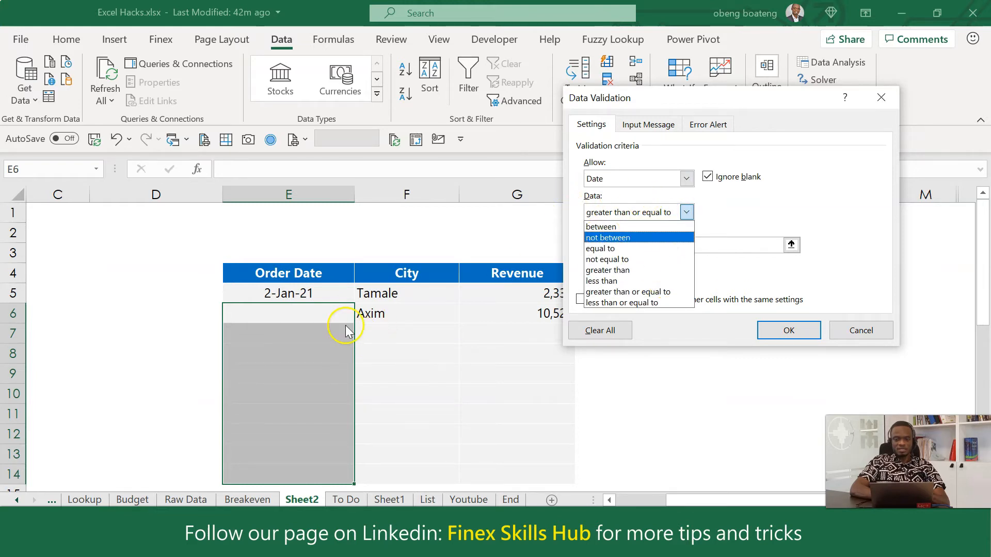
pyautogui.click(648, 297)
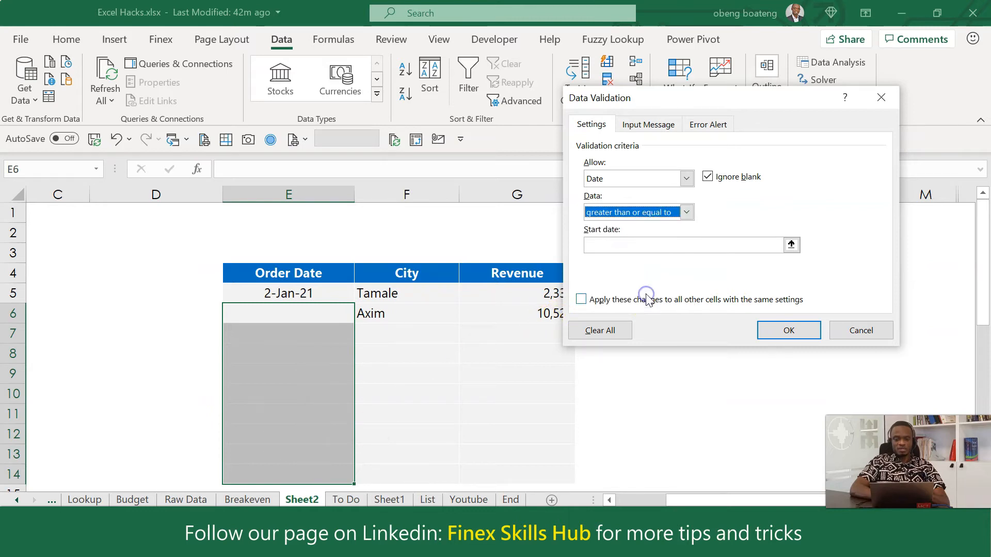
# - Set the validation rule's start date to the relative reference =E5, the first order date
pyautogui.click(630, 247)
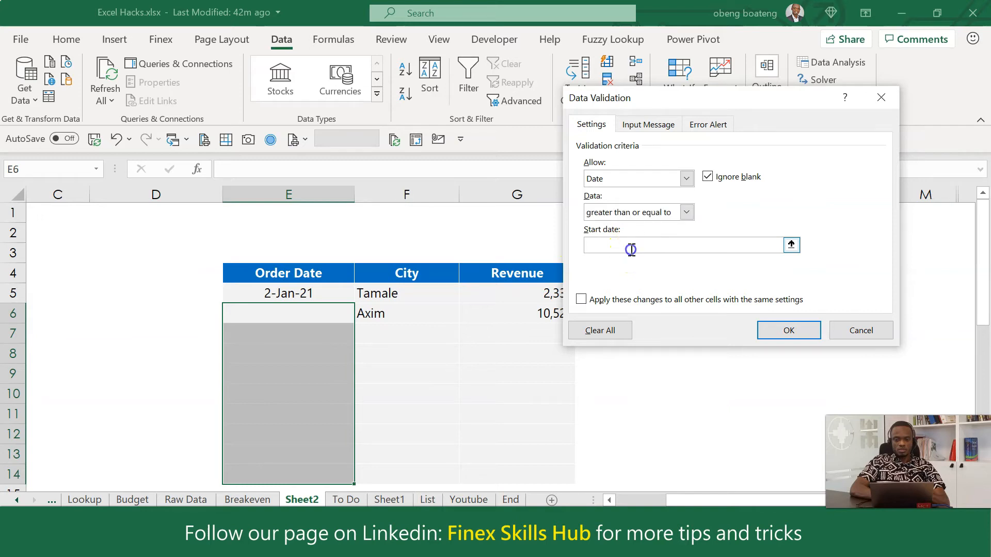
pyautogui.click(792, 245)
pyautogui.click(317, 293)
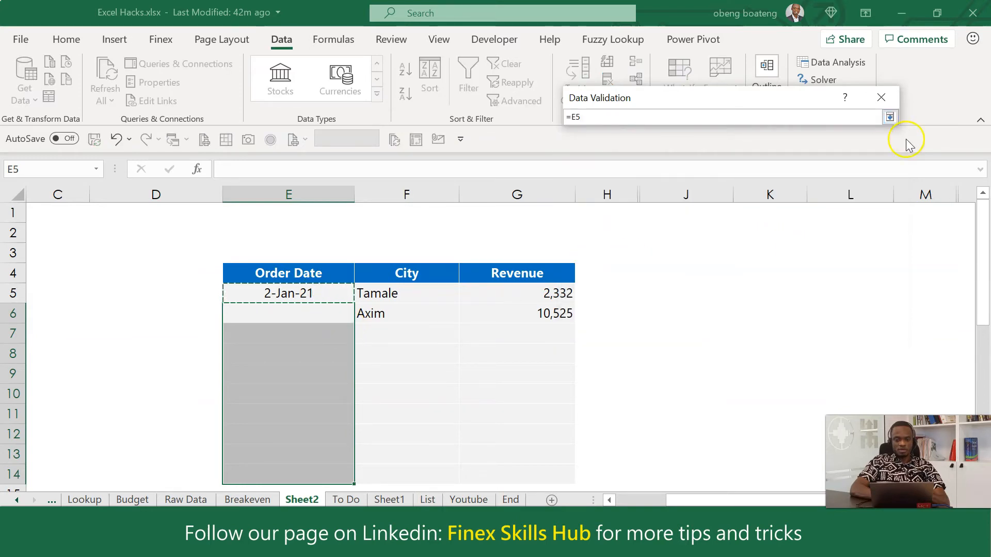
pyautogui.click(889, 117)
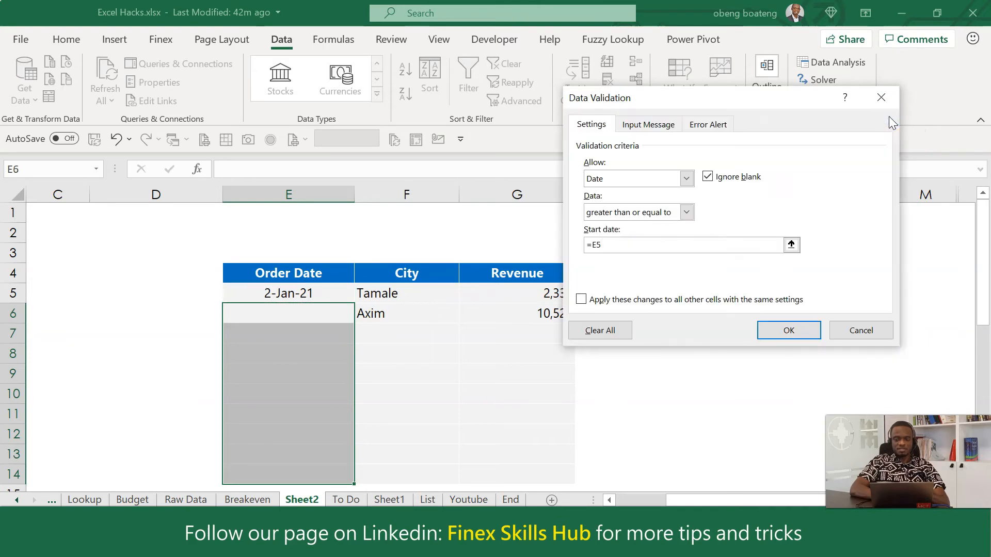
pyautogui.click(594, 245)
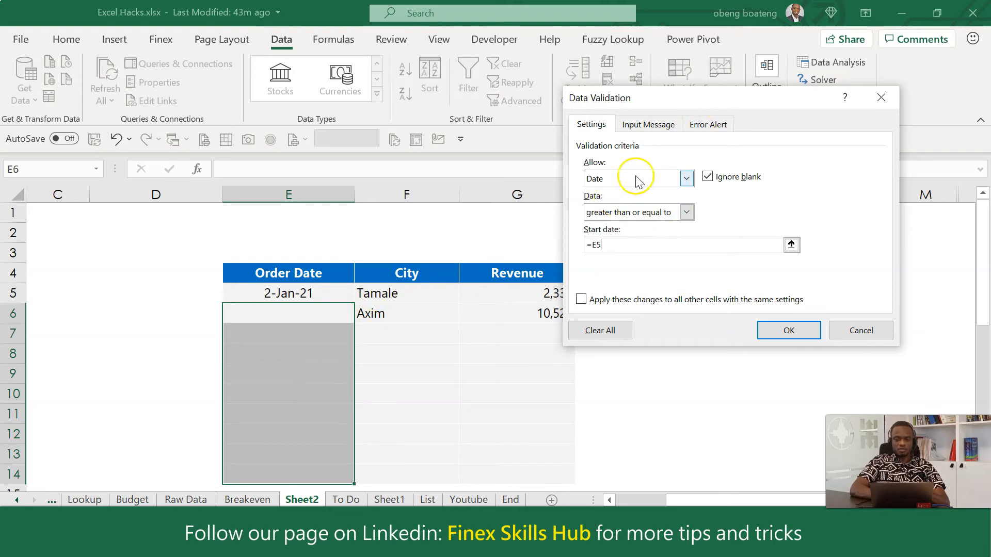
# - Check the Stop-style error alert titled "Check Date" and apply the validation rule to the selected cells
pyautogui.click(700, 124)
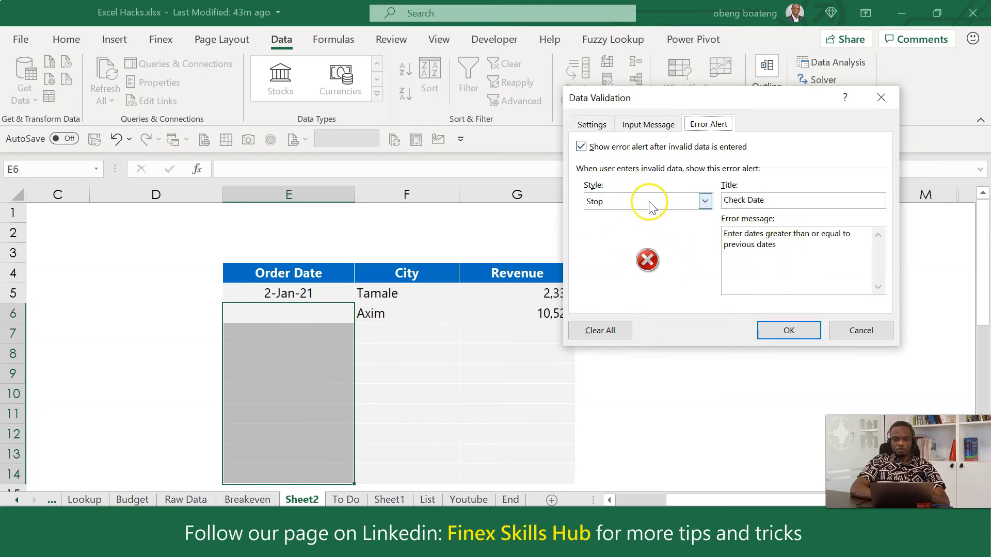
pyautogui.click(773, 201)
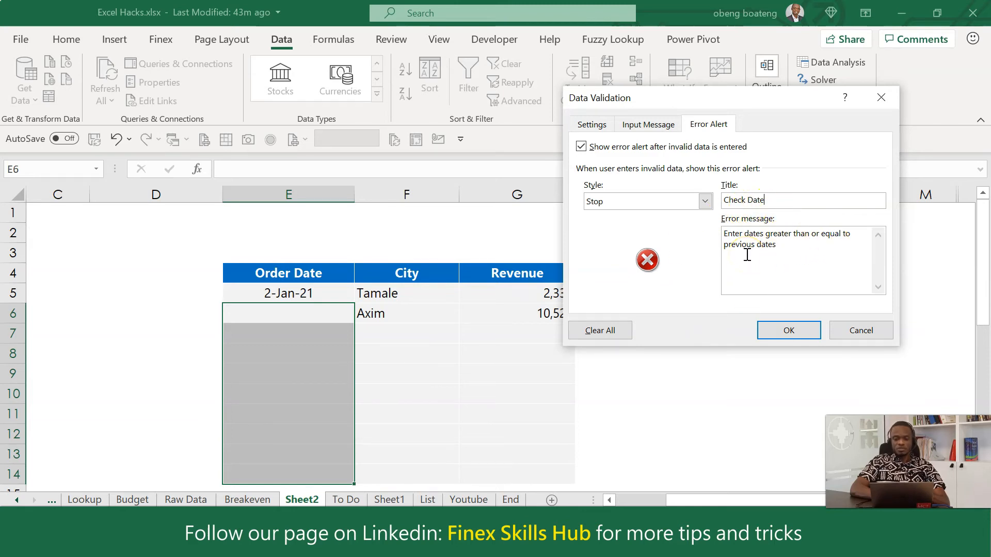
pyautogui.click(771, 329)
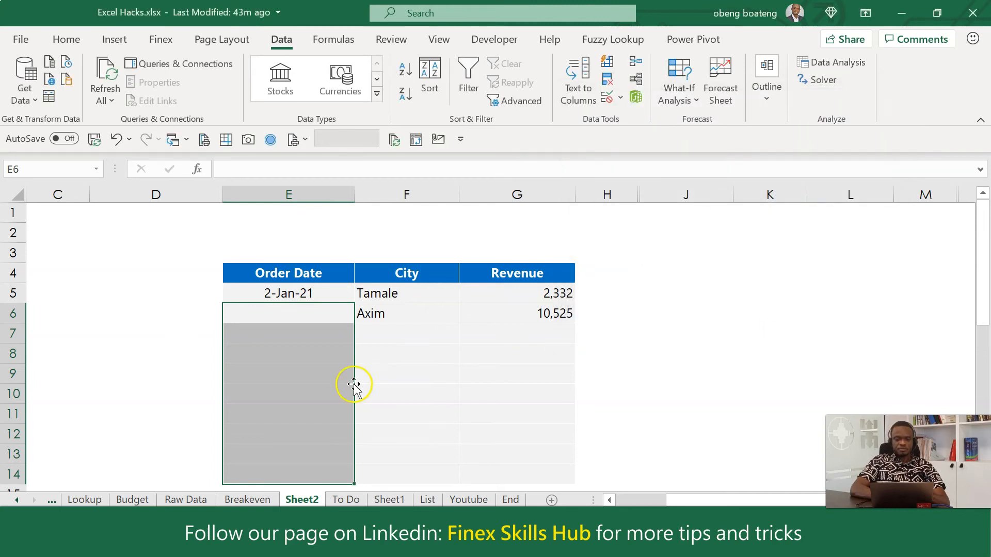
# - Test the rule by trying to enter 1/1/21 in cell E6, and cancel the entry
pyautogui.click(304, 317)
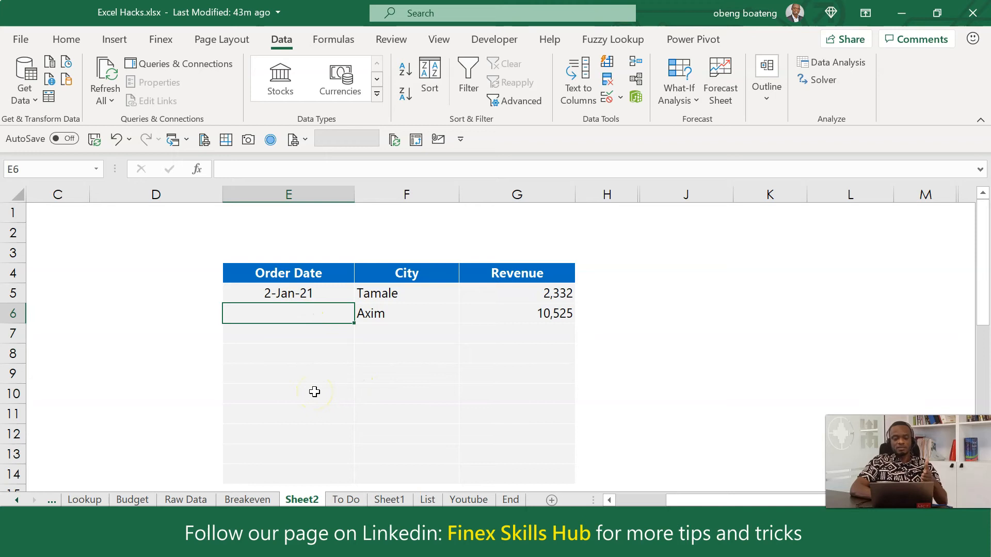
pyautogui.click(310, 294)
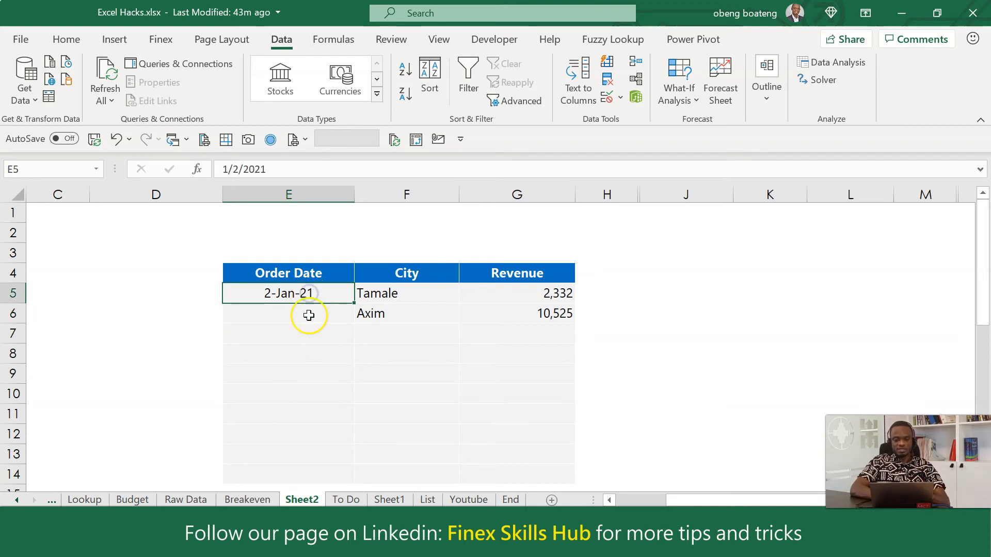
pyautogui.click(308, 315)
pyautogui.write('1/1/')
pyautogui.press('BackSpace')
pyautogui.write('1/')
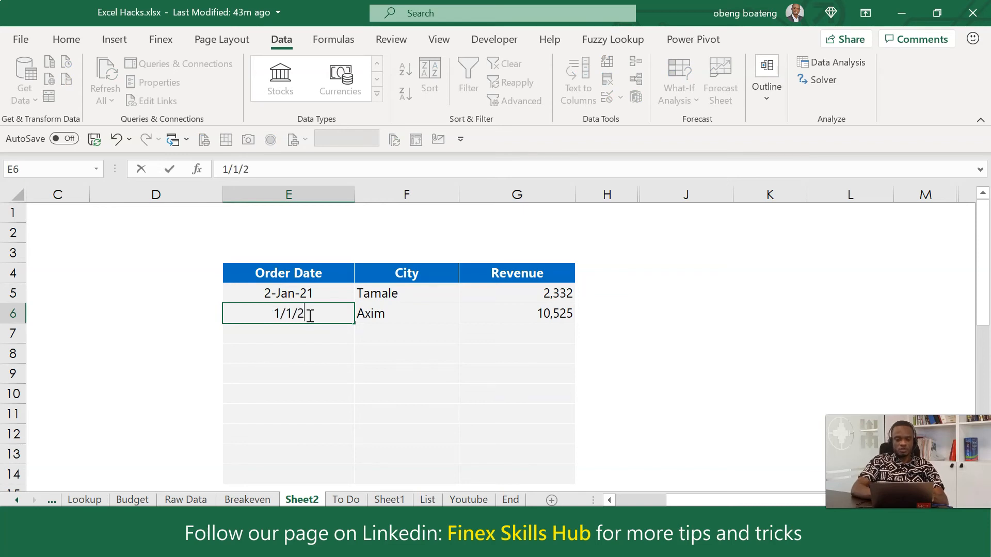
pyautogui.press('Return')
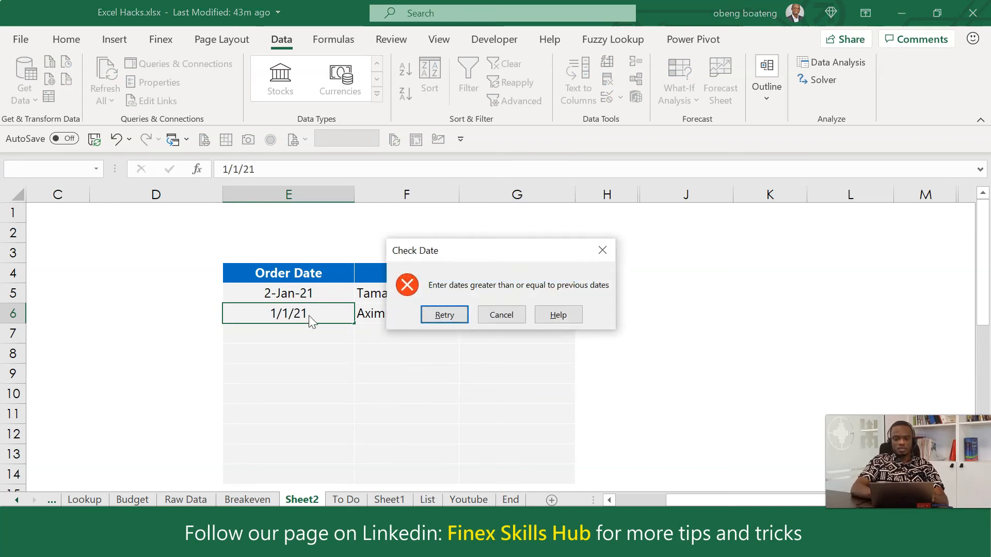
pyautogui.click(494, 317)
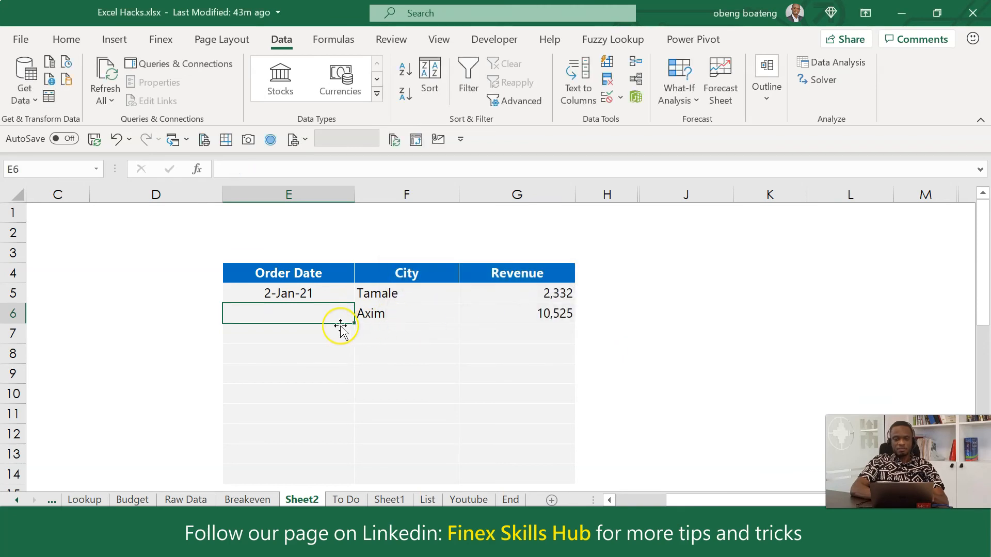
# - Enter the order date 2/2/21 in cell E6
pyautogui.write('2/2/21')
pyautogui.press('Return')
pyautogui.click(299, 327)
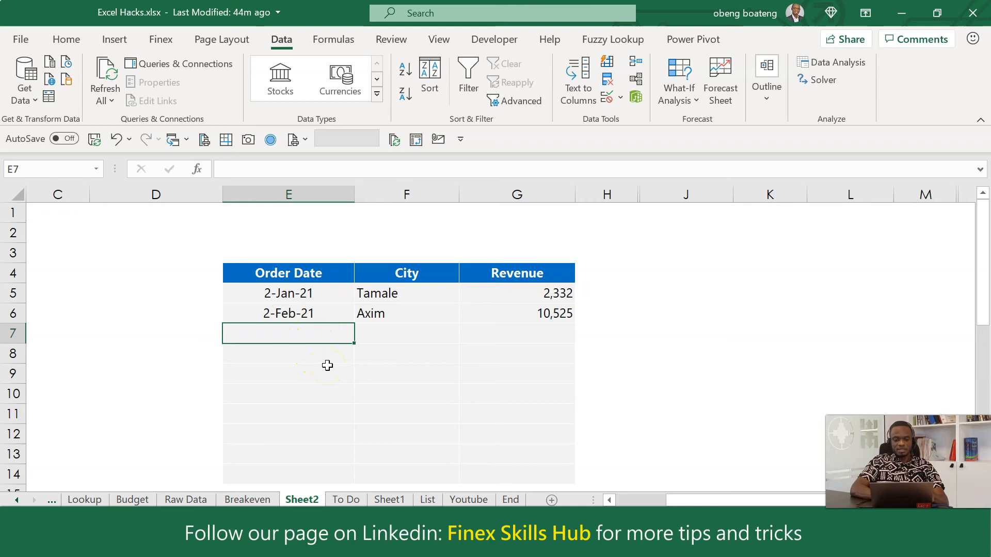
# - Test the rule in cell E7 with the dates 1/1/21 and 1/3/21, cancelling each entry
pyautogui.write('1')
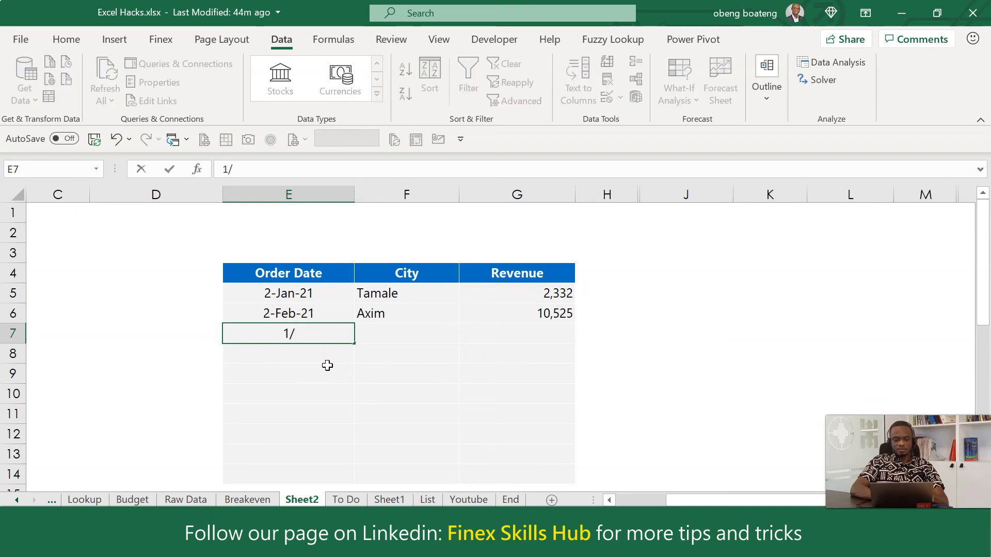
pyautogui.write('/2')
pyautogui.press('BackSpace')
pyautogui.write('1/21')
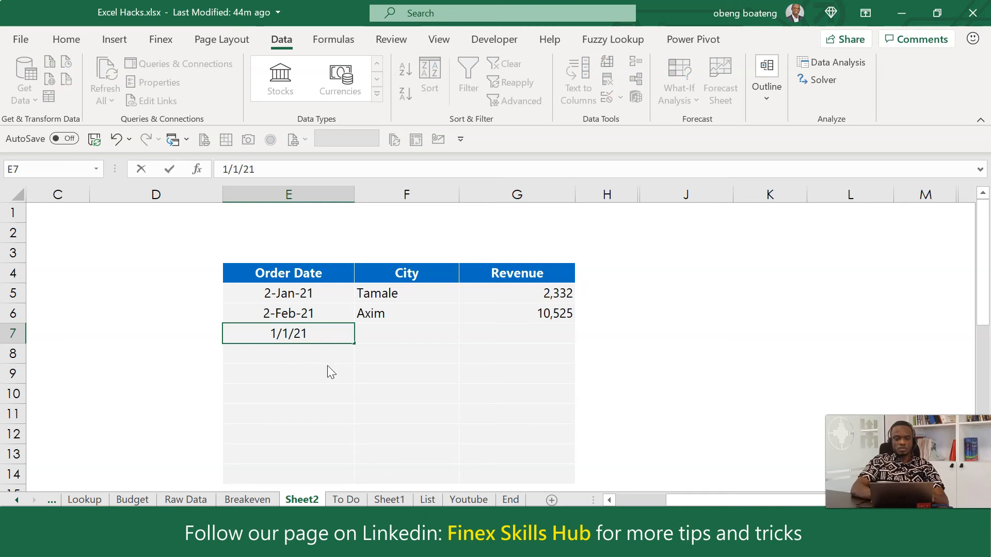
pyautogui.press('Return')
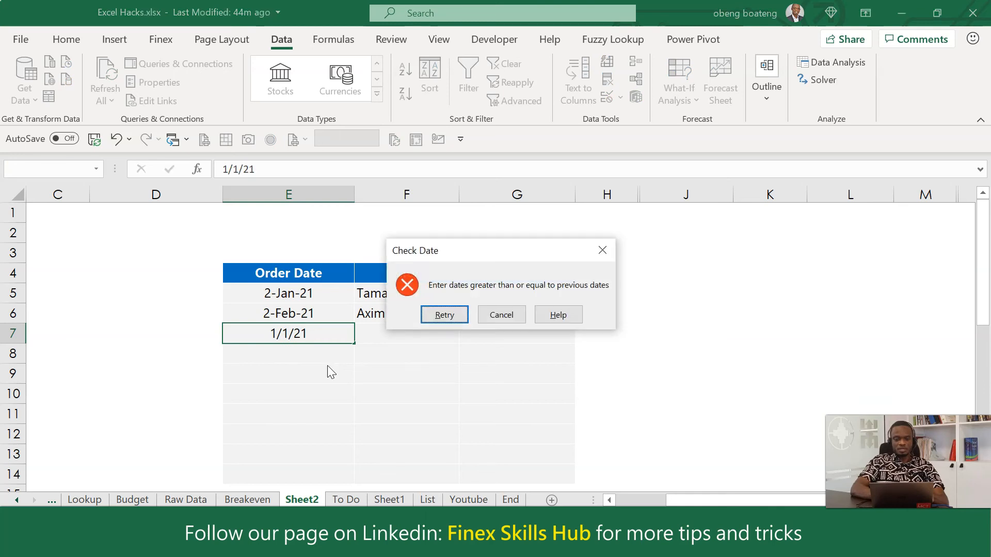
pyautogui.click(500, 316)
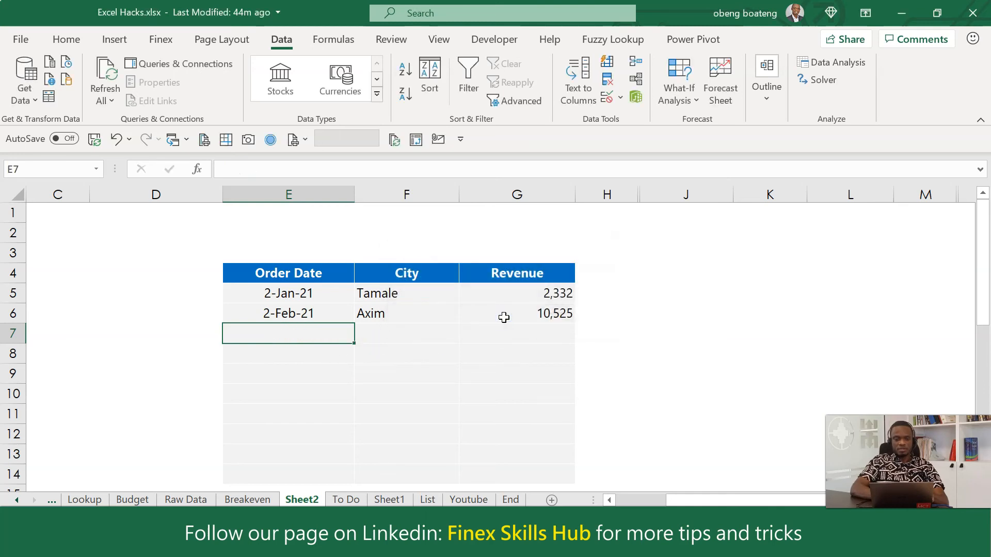
pyautogui.write('1/3/21')
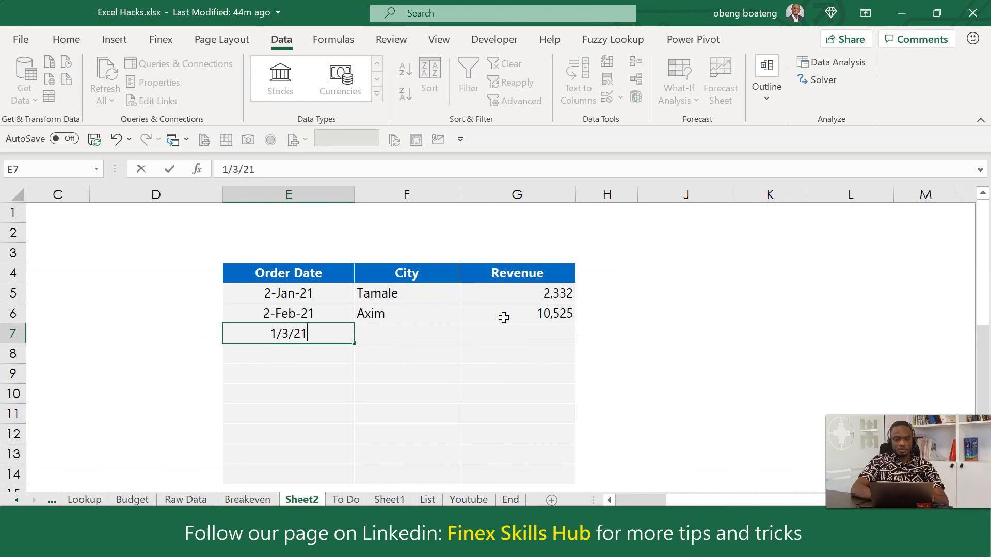
pyautogui.press('Return')
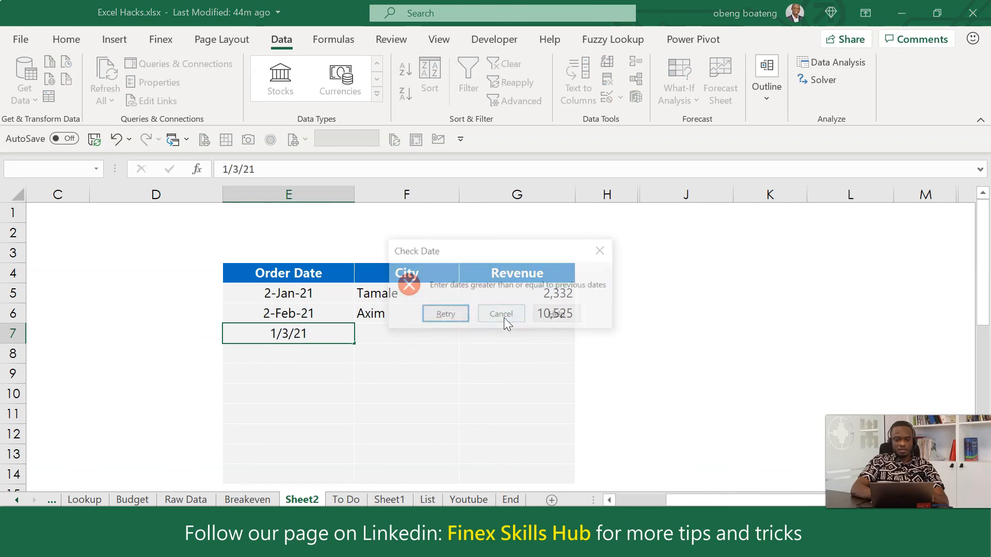
pyautogui.click(503, 317)
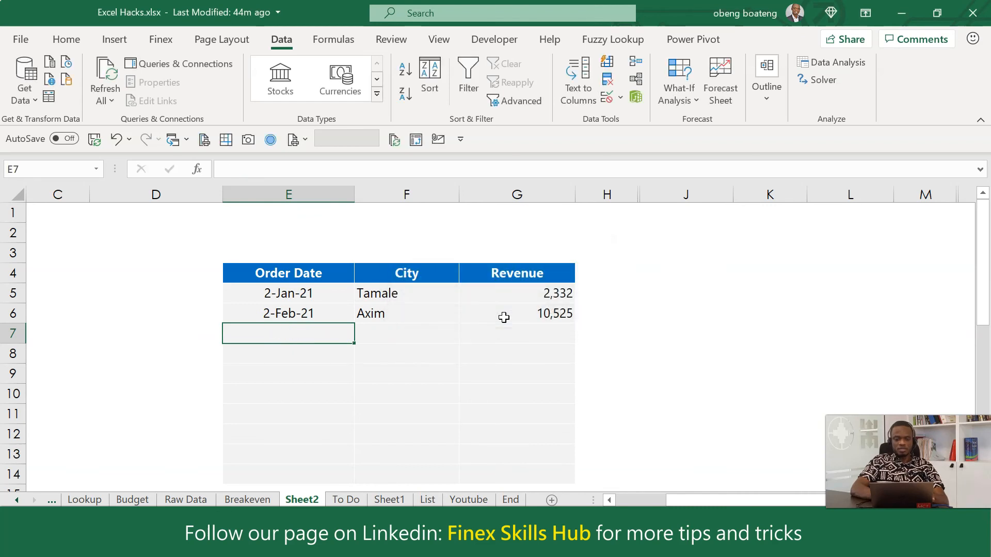
# - Enter the order date 2/3/21 in cell E7
pyautogui.write('2/3/21')
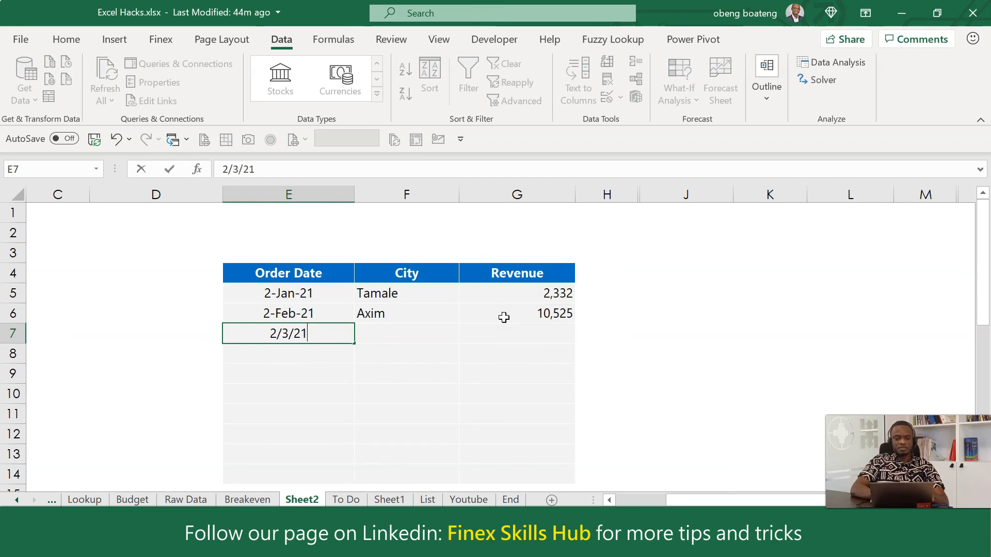
pyautogui.press('Return')
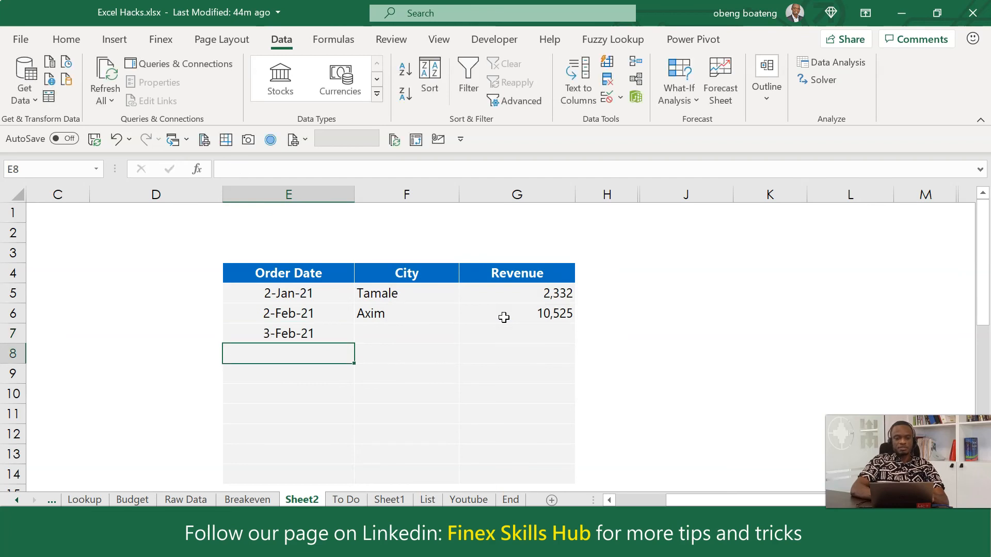
# - Select the Order Date cells E7:E14
pyautogui.press('Up')
pyautogui.press('Right')
pyautogui.press('Left')
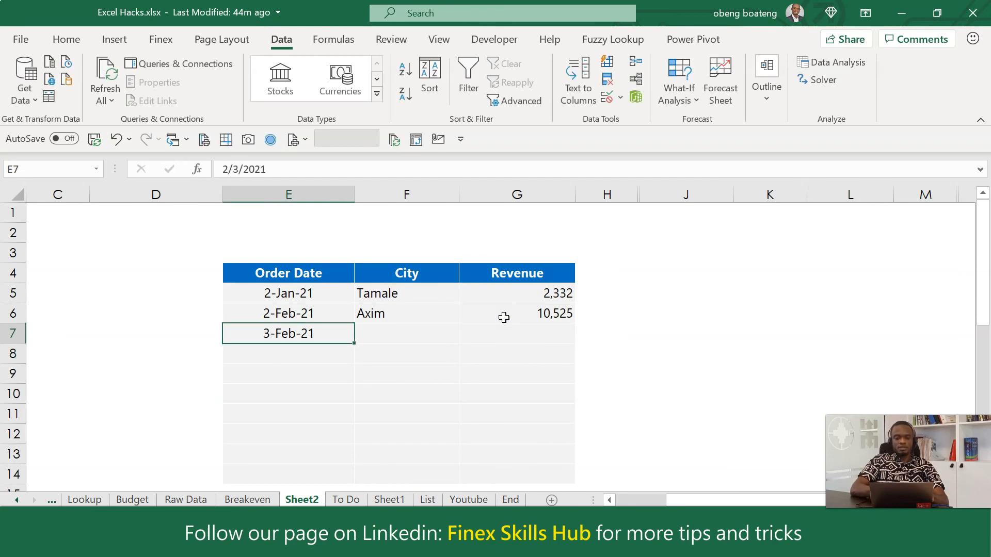
pyautogui.hotkey('shift', 'Down')
pyautogui.hotkey('shift', 'Down')
pyautogui.hotkey('shift', 'Down')
pyautogui.hotkey('shift', 'Down')
pyautogui.hotkey('shift', 'Down')
pyautogui.hotkey('shift', 'Down')
pyautogui.hotkey('shift', 'Down')
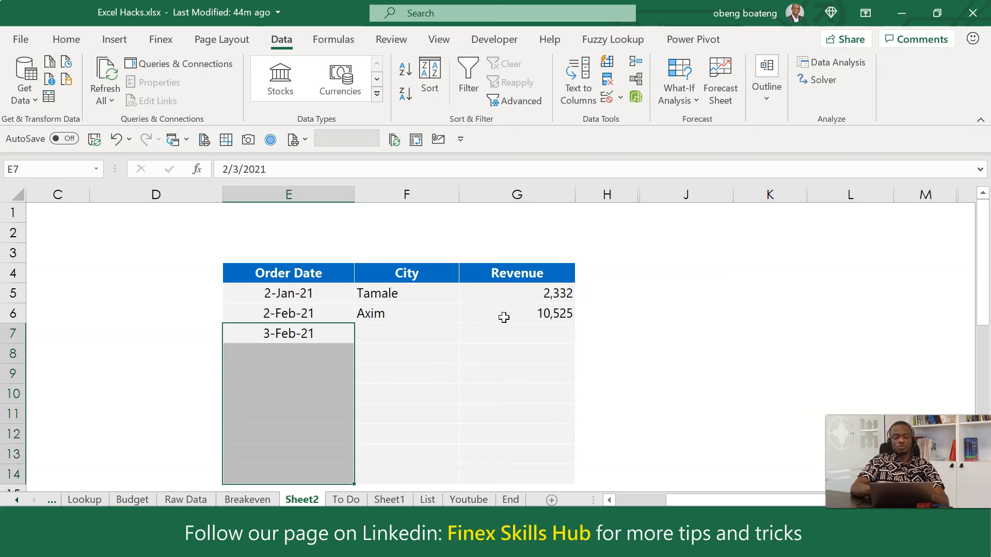